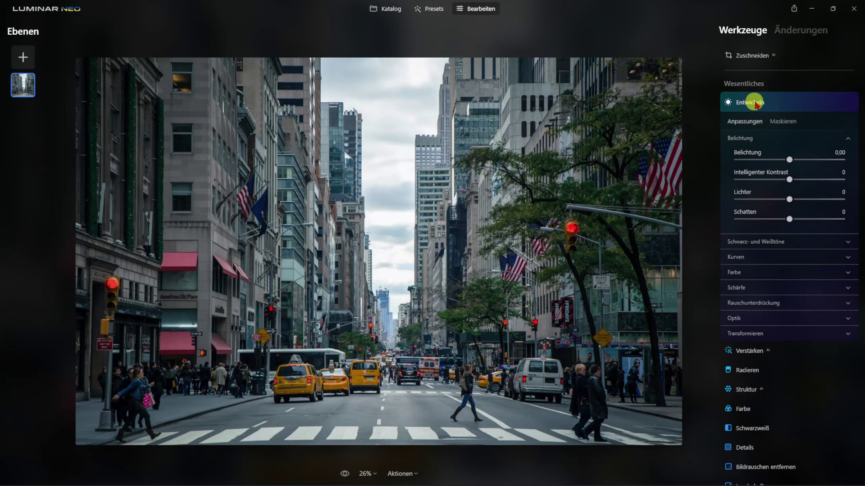
In Entwickeln, set Belichtung to 0,04, Intelligenter Kontrast to 20, Lichter to -40, Schatten to 20, Weißtöne to 20 and Schwarztöne to -40.
left_click_drag(791, 162, 791, 161)
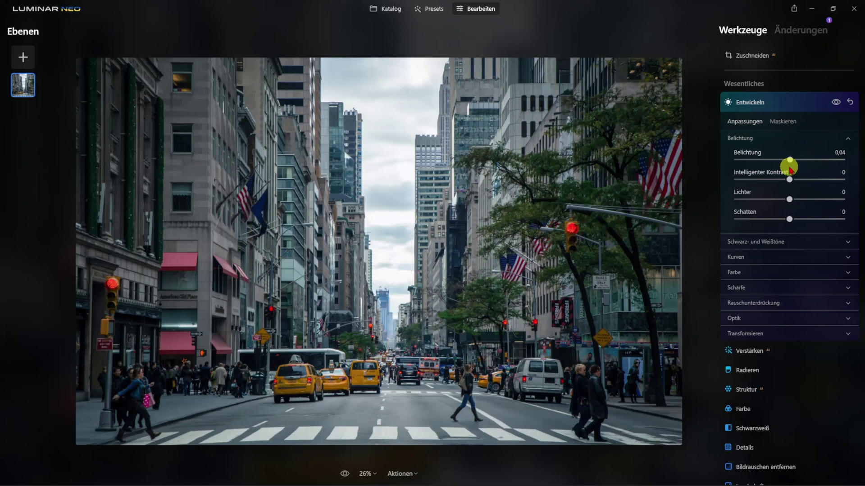
left_click_drag(789, 180, 801, 221)
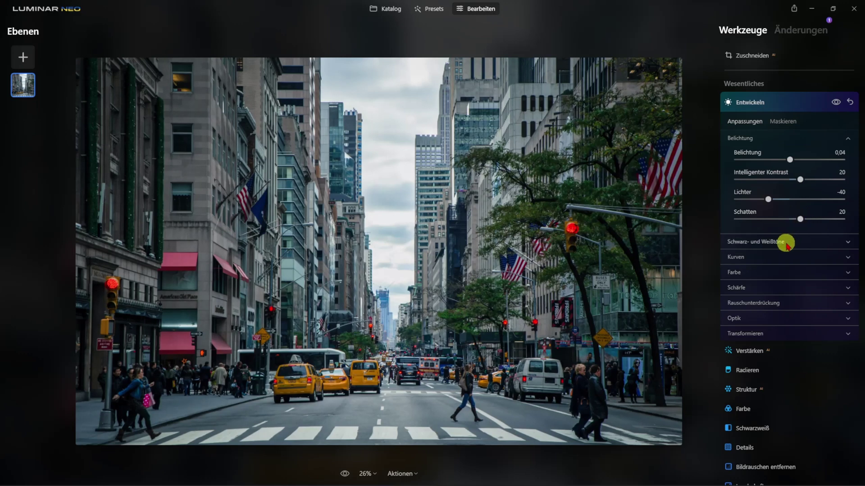
left_click(786, 243)
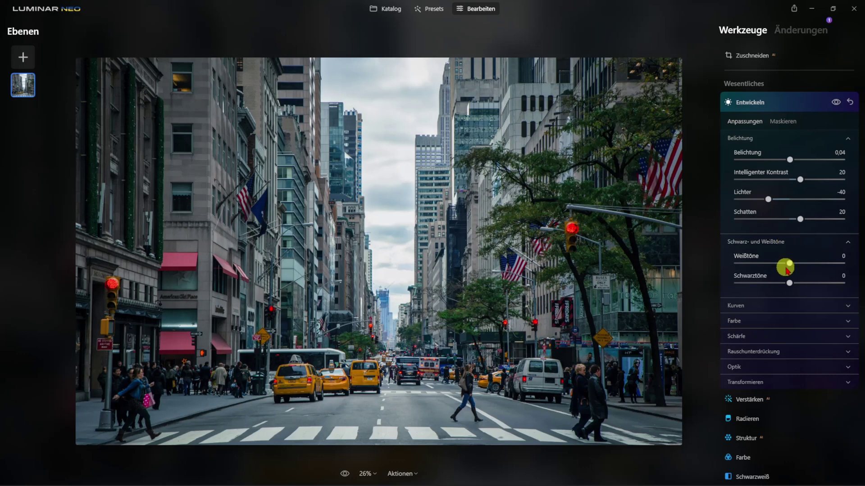
left_click_drag(789, 264, 799, 265)
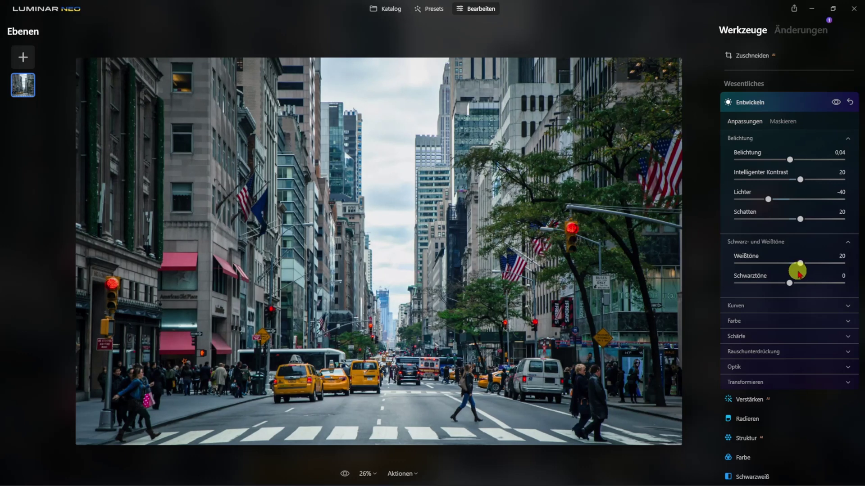
left_click_drag(790, 284, 768, 286)
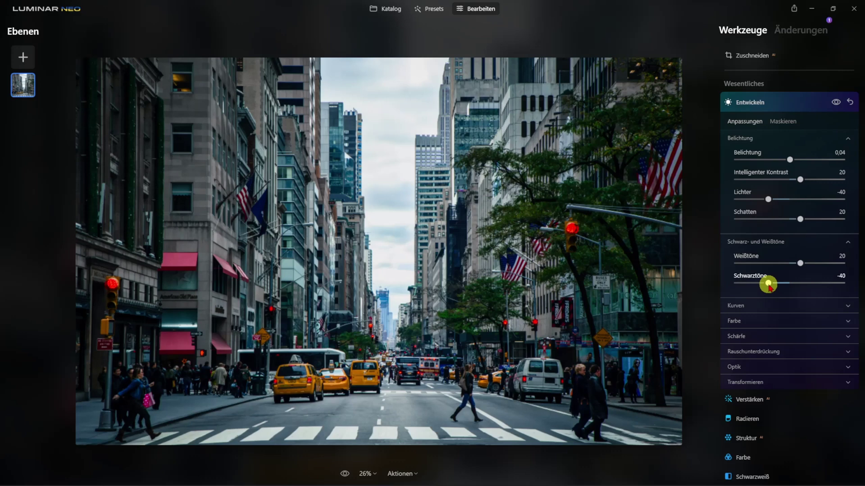
In the Farbe section of Entwickeln, set Färbung to 6, Sättigung to 10 and Dynamik to -20.
left_click(760, 324)
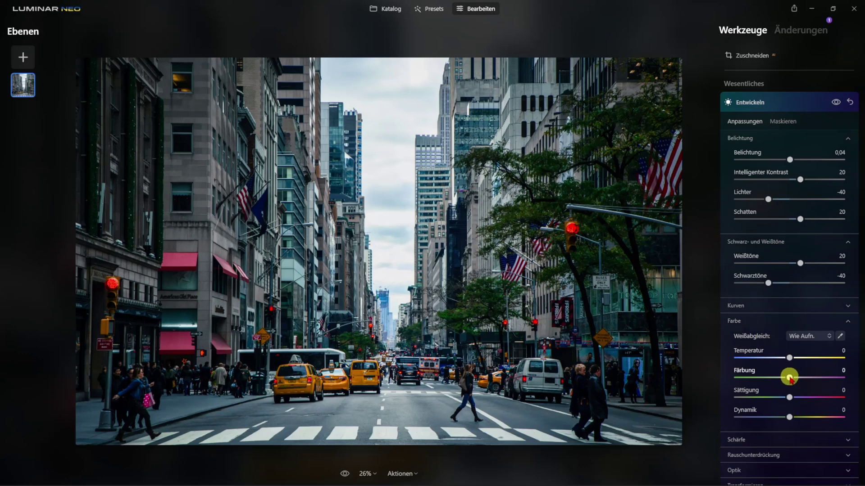
left_click(790, 378)
left_click_drag(791, 379, 793, 380)
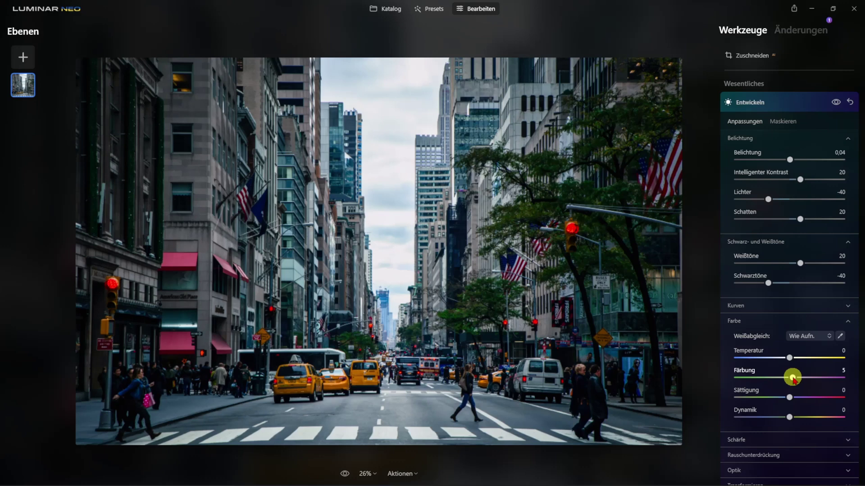
left_click_drag(793, 381, 794, 381)
left_click(789, 397)
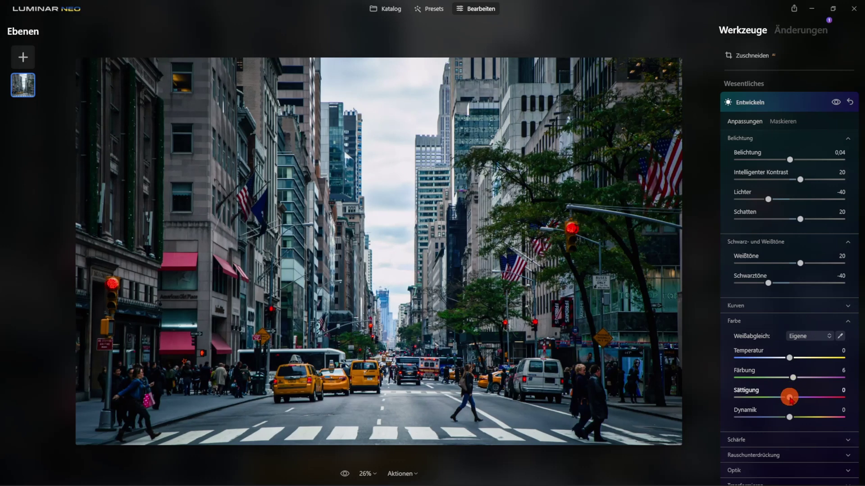
left_click_drag(790, 400, 795, 399)
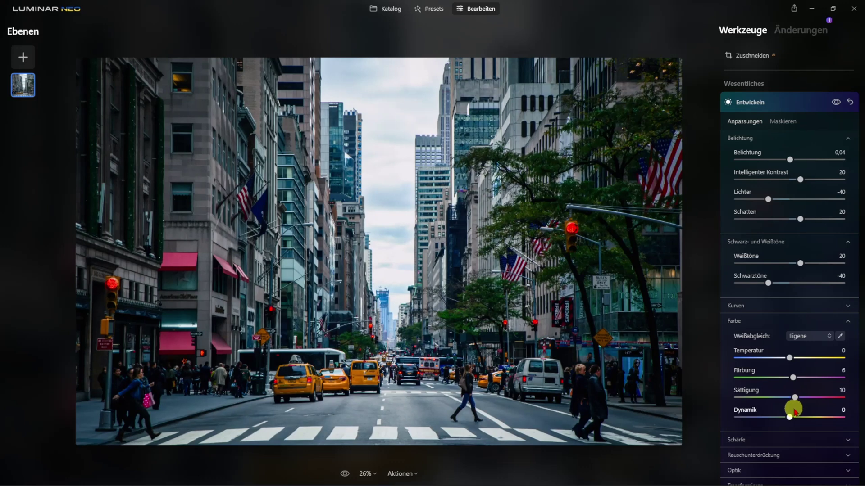
left_click_drag(791, 422, 781, 423)
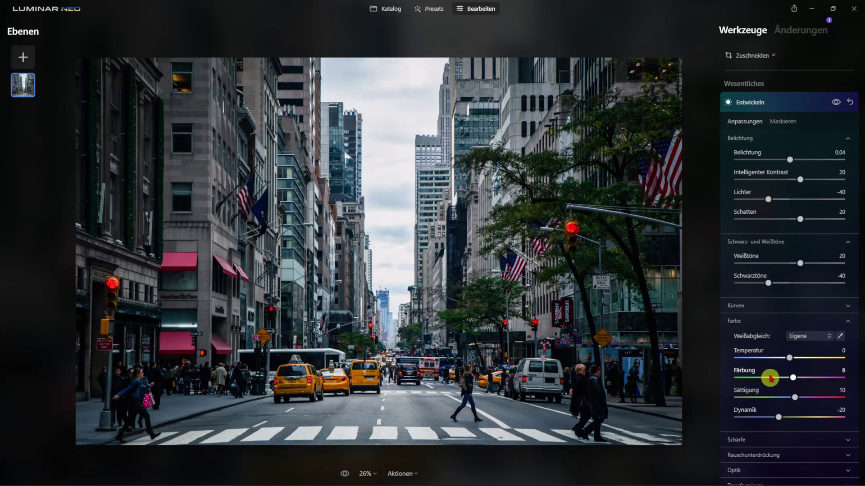
left_click(759, 106)
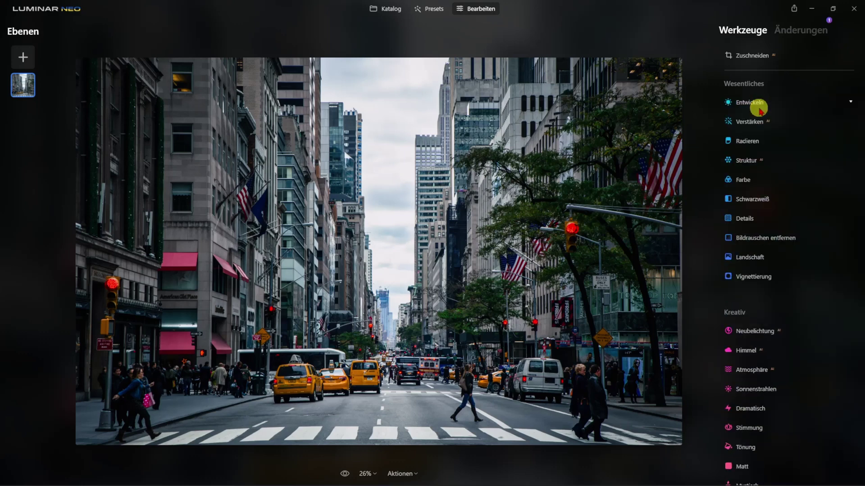
In the Farbe tool's HSL settings, set the Farbton of Rot to 10, Orange to -15, Gelb to -30 and Grün to -80.
left_click(743, 182)
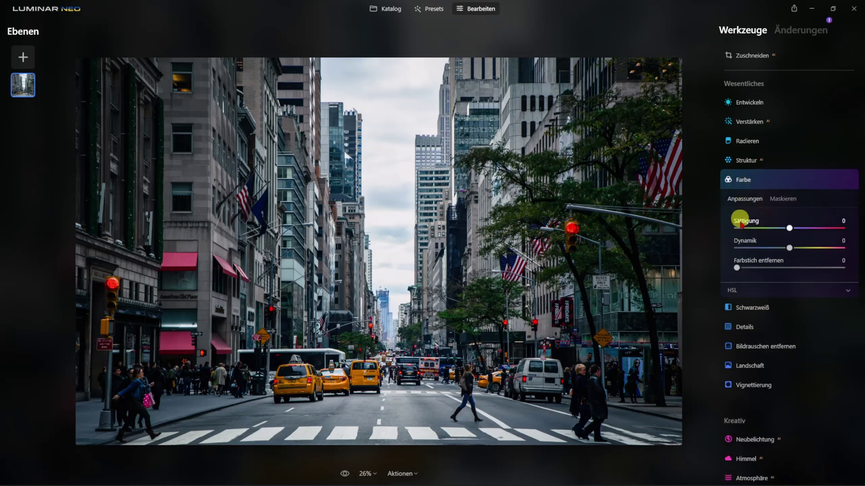
left_click(744, 290)
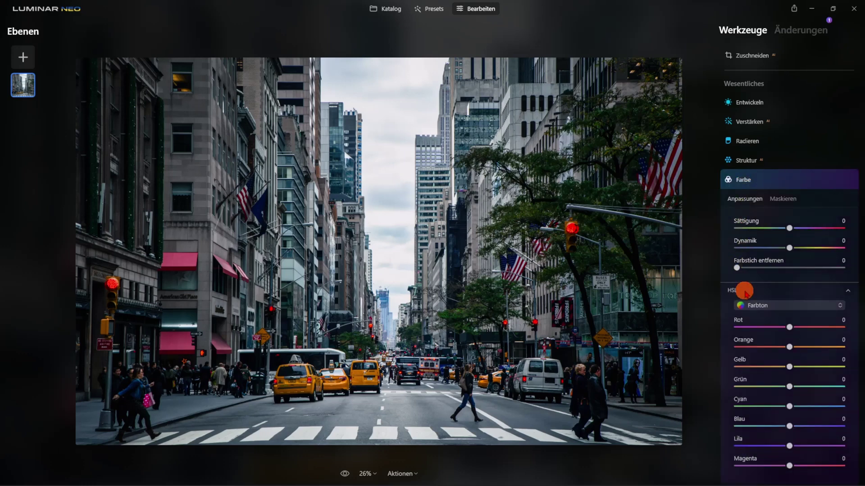
left_click(762, 264)
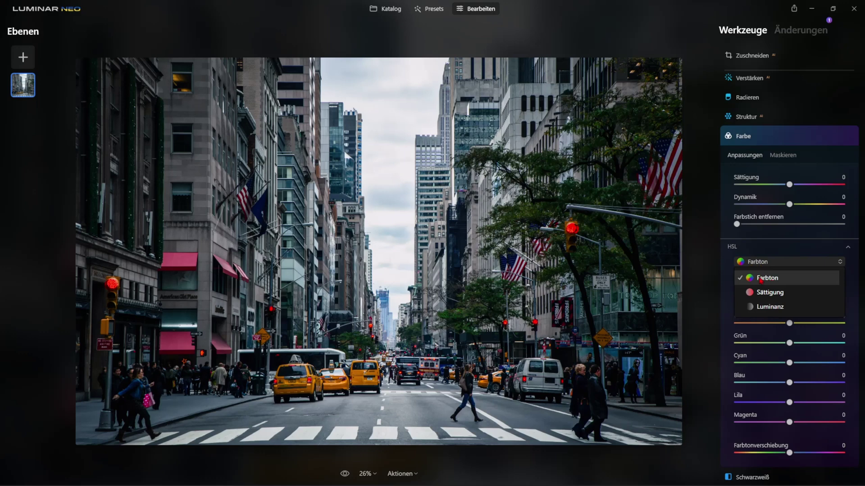
left_click(771, 280)
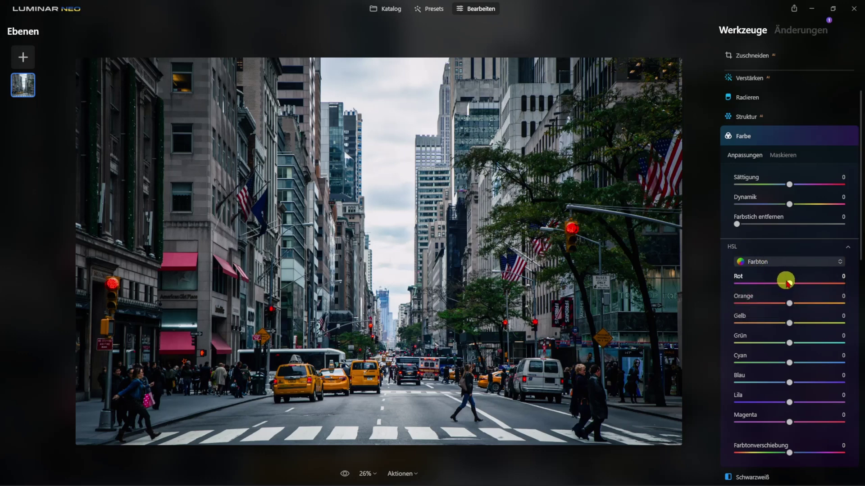
left_click_drag(788, 284, 795, 285)
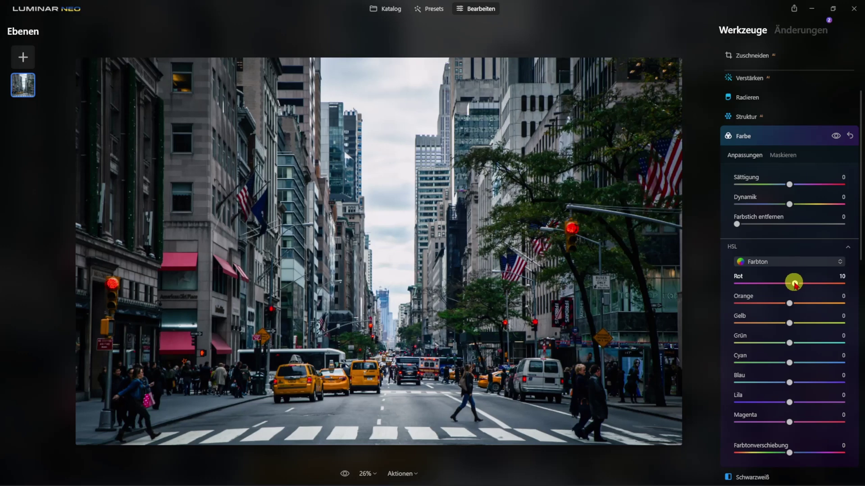
left_click(789, 305)
left_click_drag(789, 306, 781, 308)
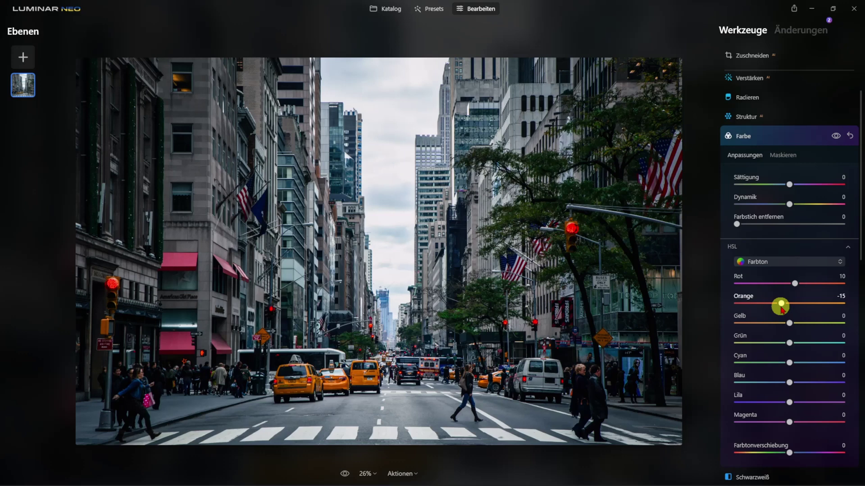
left_click_drag(789, 323, 774, 328)
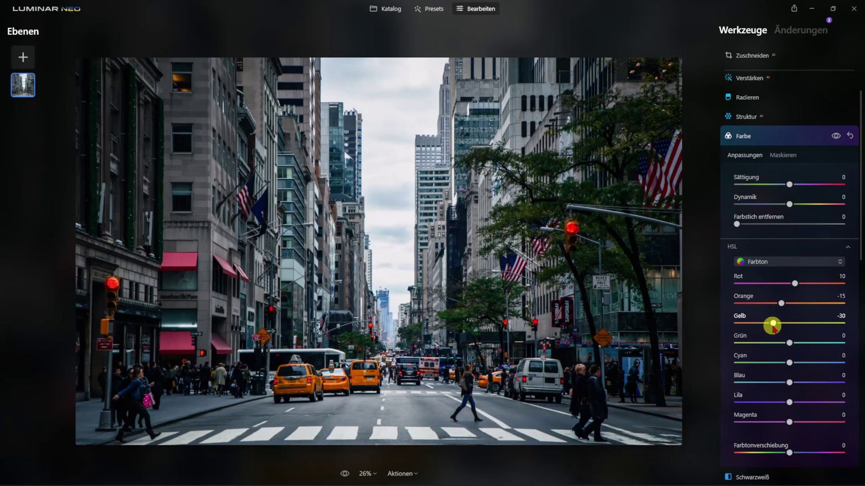
left_click(789, 343)
left_click_drag(790, 347, 747, 349)
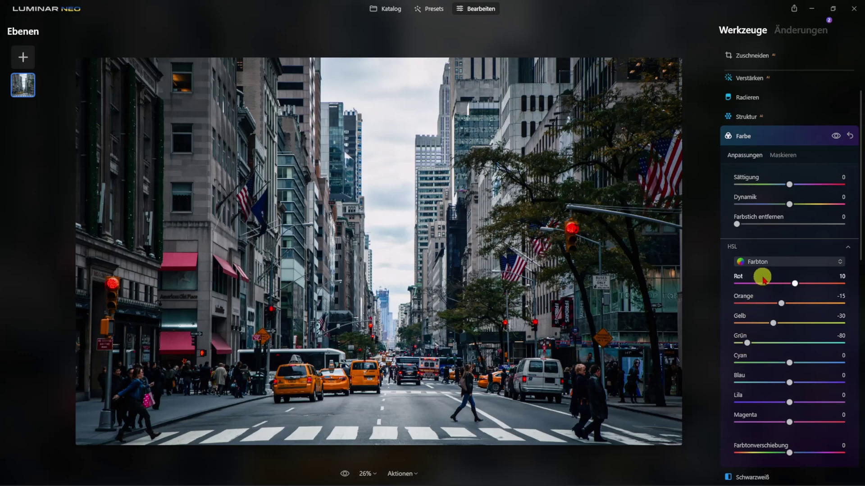
Set the HSL Sättigung of Rot to 10, Orange to 30, Gelb to -10, Grün, Cyan and Blau to -40, and Lila and Magenta to -50.
left_click(762, 263)
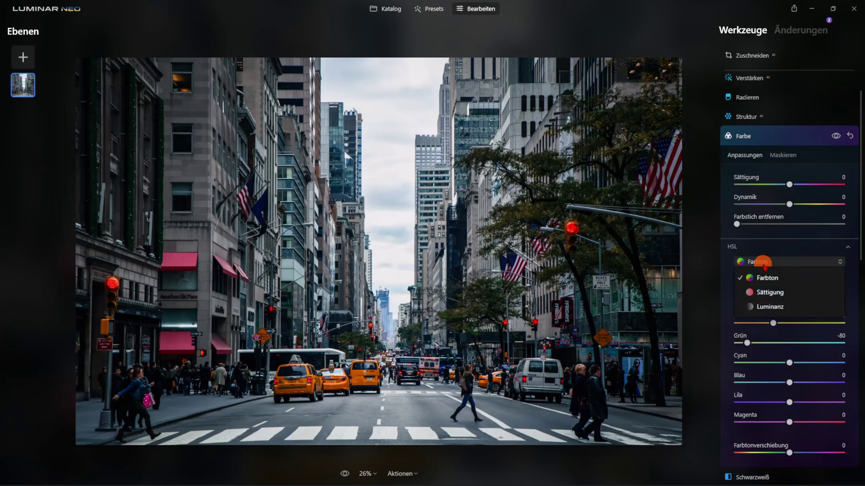
left_click(766, 294)
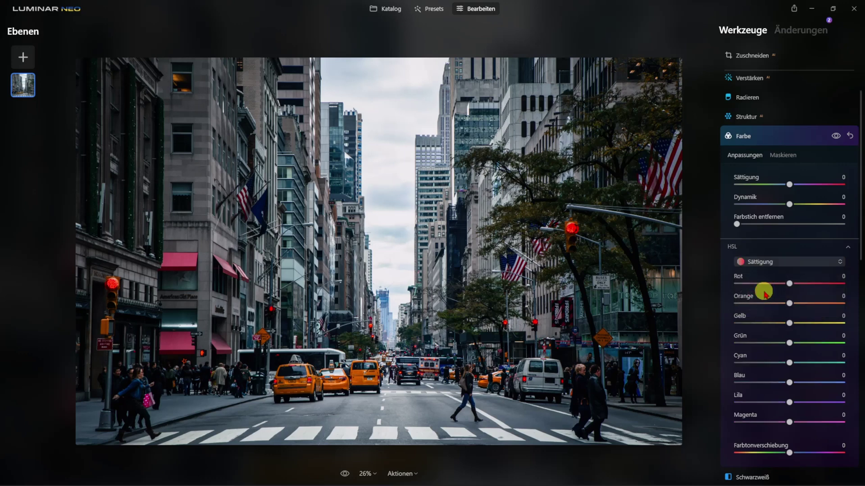
left_click(790, 285)
left_click_drag(790, 285, 796, 285)
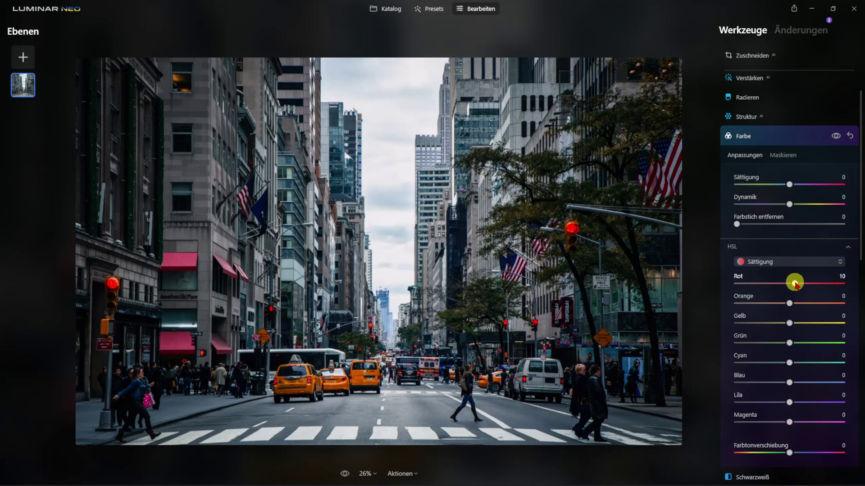
left_click(791, 305)
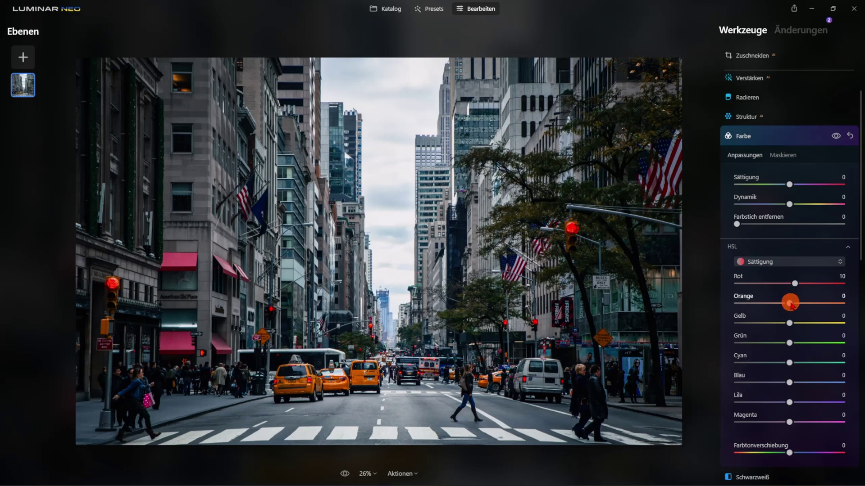
left_click_drag(791, 305, 808, 304)
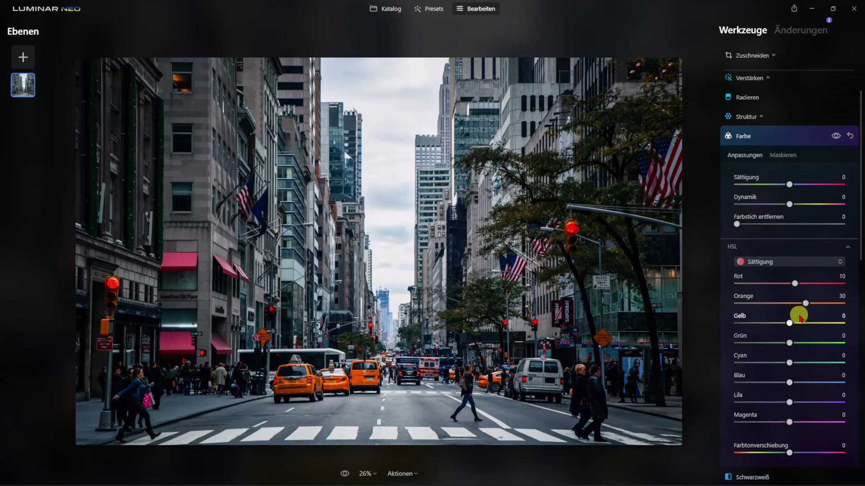
left_click_drag(790, 329, 785, 327)
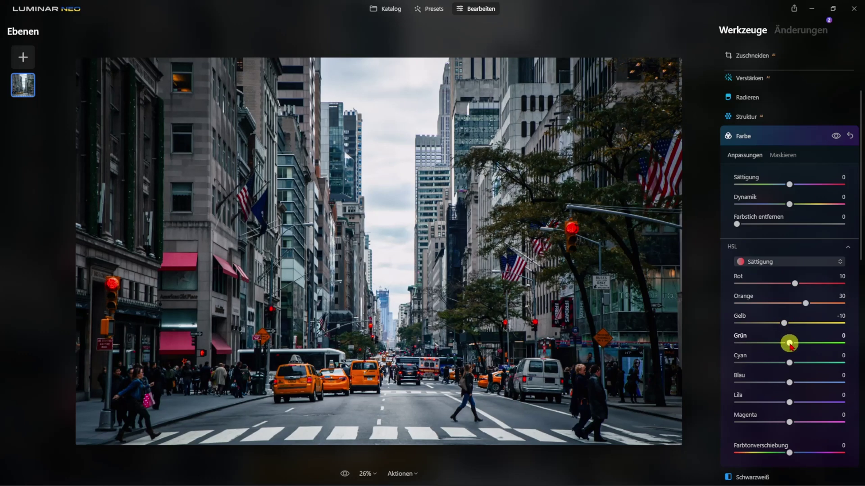
left_click_drag(789, 345, 763, 404)
left_click(789, 382)
left_click_drag(792, 423, 764, 427)
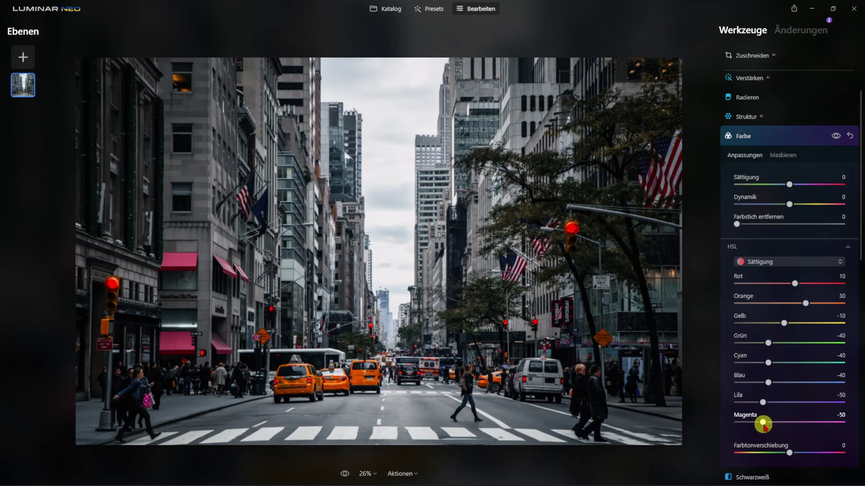
left_click_drag(764, 425, 762, 422)
Set the HSL Luminanz of Rot and Orange to 10 and slightly reduce that of Gelb.
left_click(775, 268)
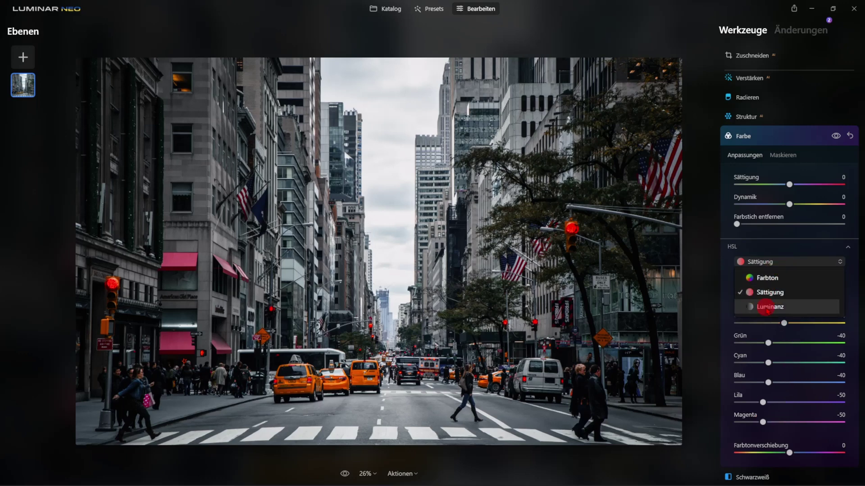
left_click(768, 307)
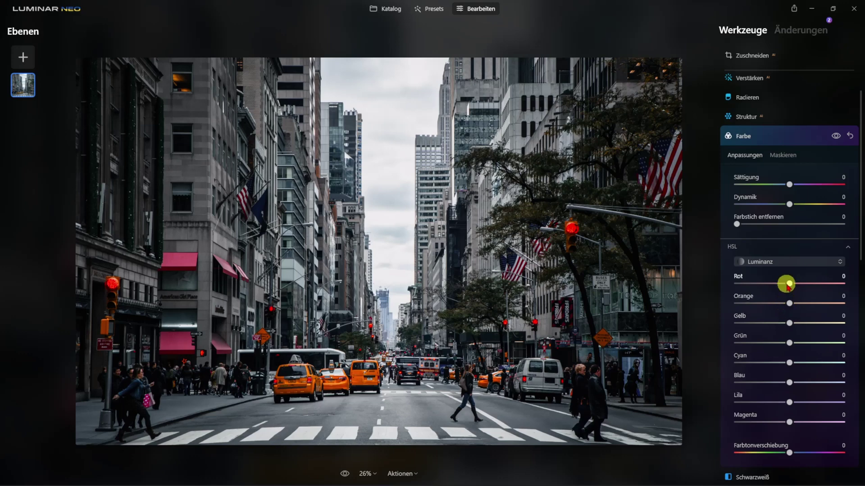
left_click_drag(787, 286, 796, 286)
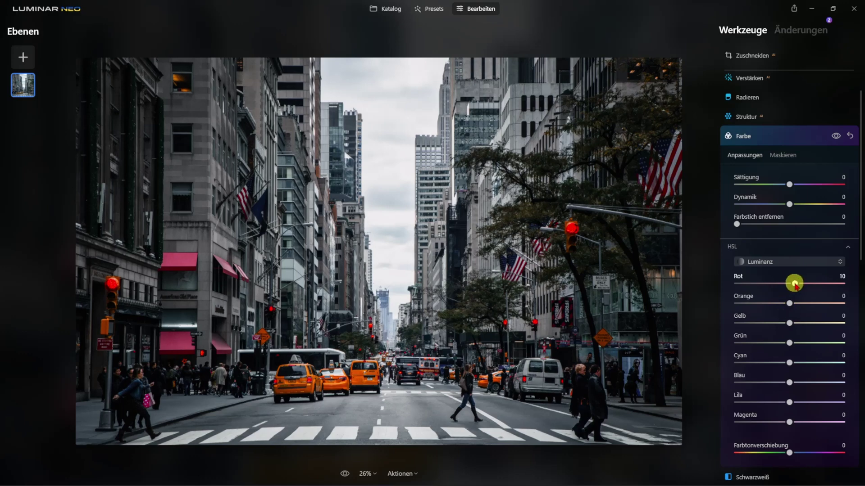
left_click(789, 303)
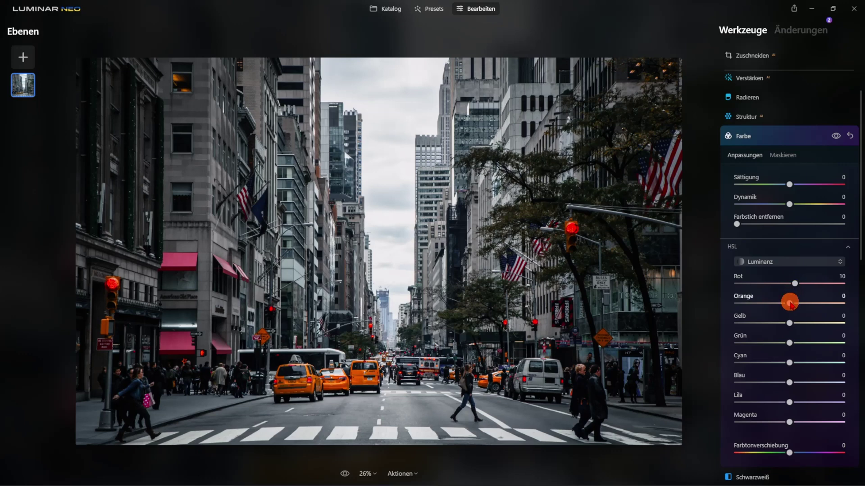
left_click_drag(790, 305, 796, 306)
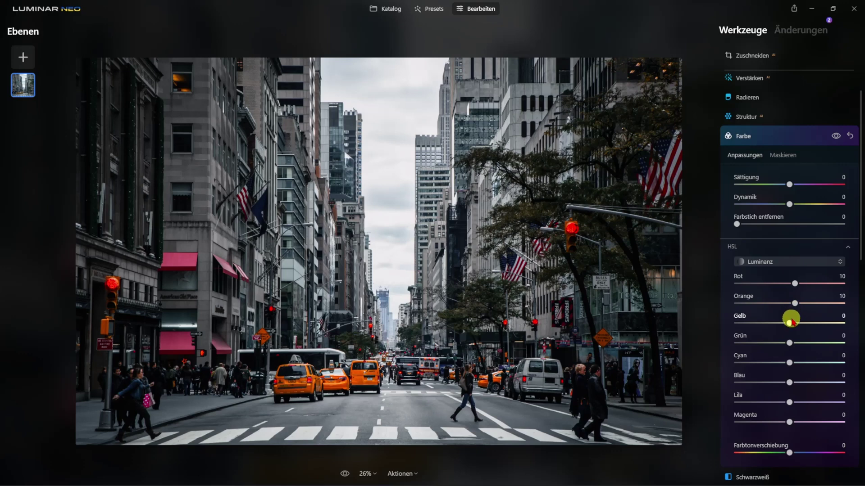
left_click_drag(791, 324, 784, 327)
left_click(759, 139)
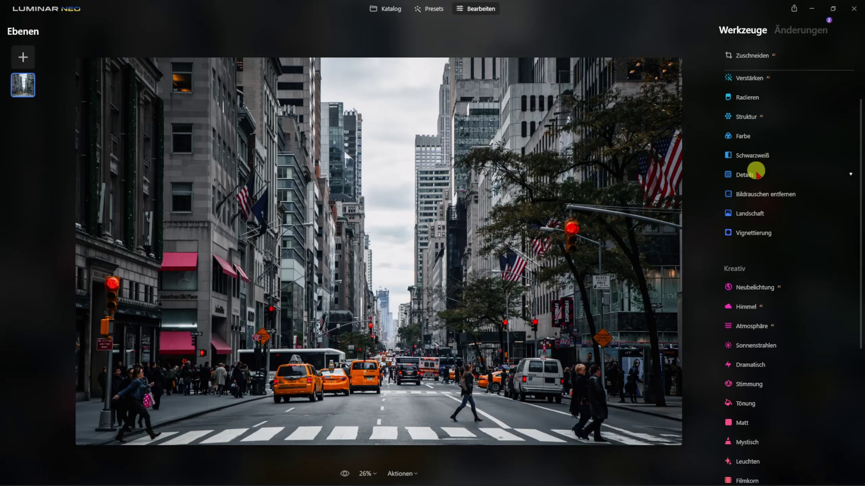
In the Tönung tool, tint the Schatten with Sättigung 10 and Farbton 20.
left_click(748, 403)
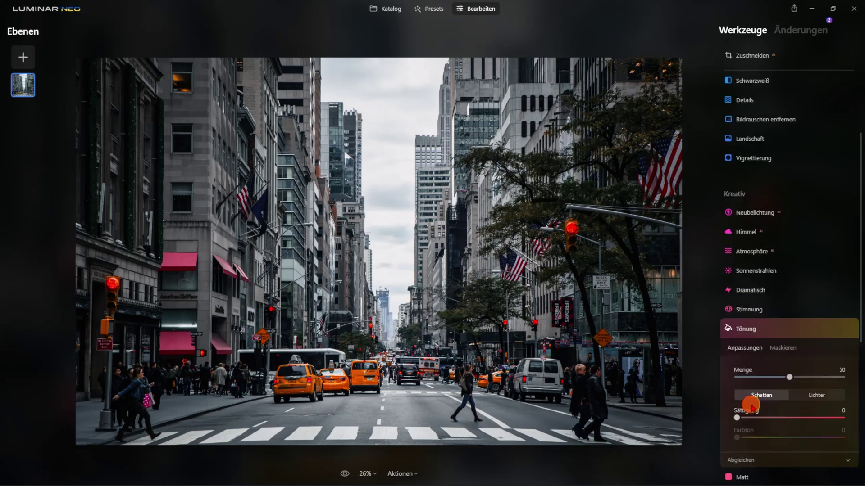
scroll(768, 396, "down", 4)
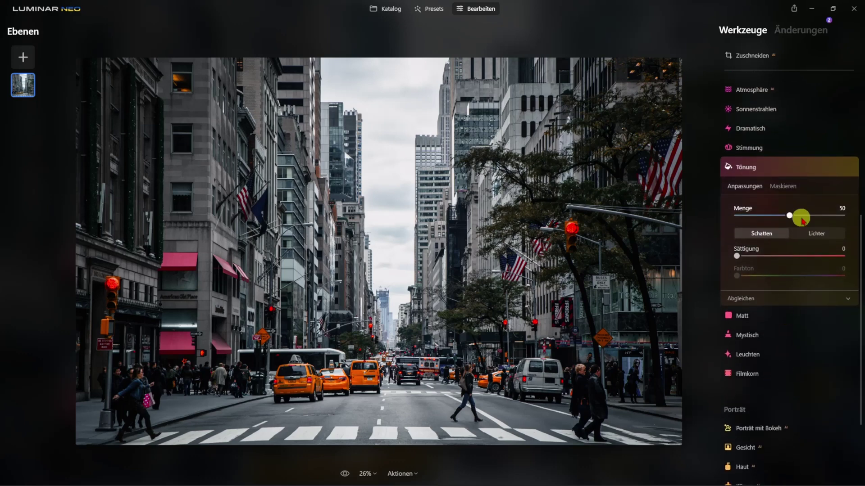
left_click(797, 235)
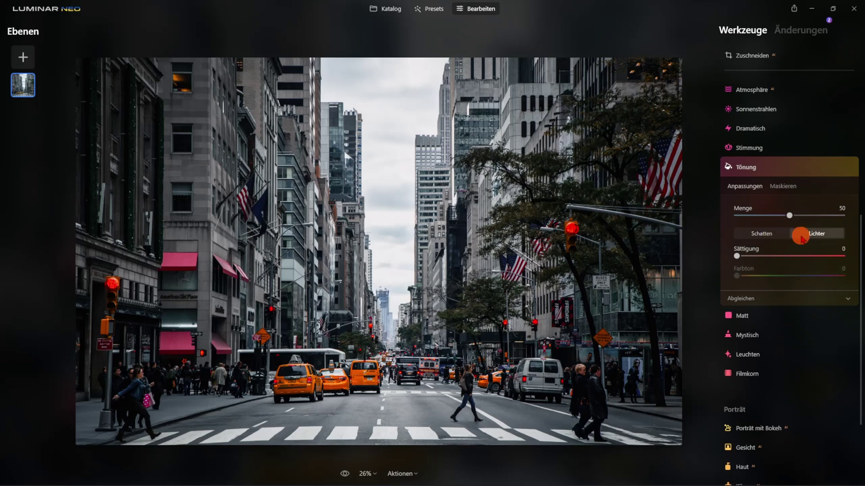
left_click(775, 238)
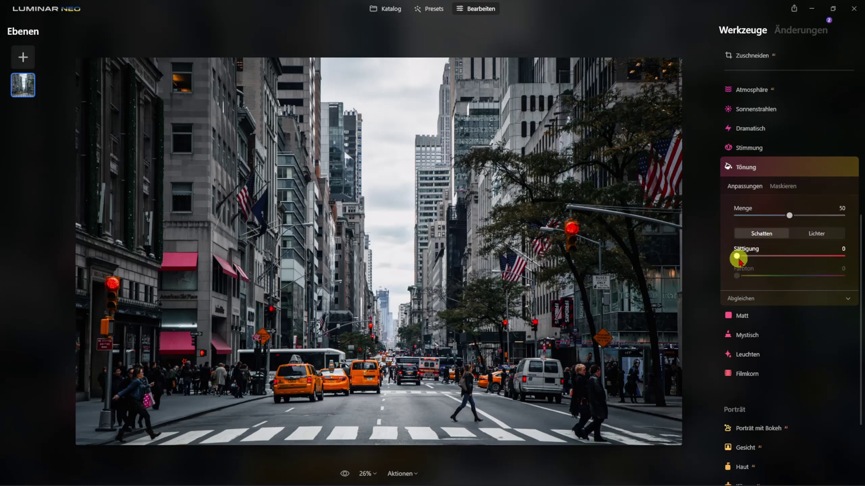
mouse_move(737, 256)
left_mouse_down()
mouse_move(745, 279)
mouse_move(741, 258)
mouse_move(749, 259)
left_mouse_up()
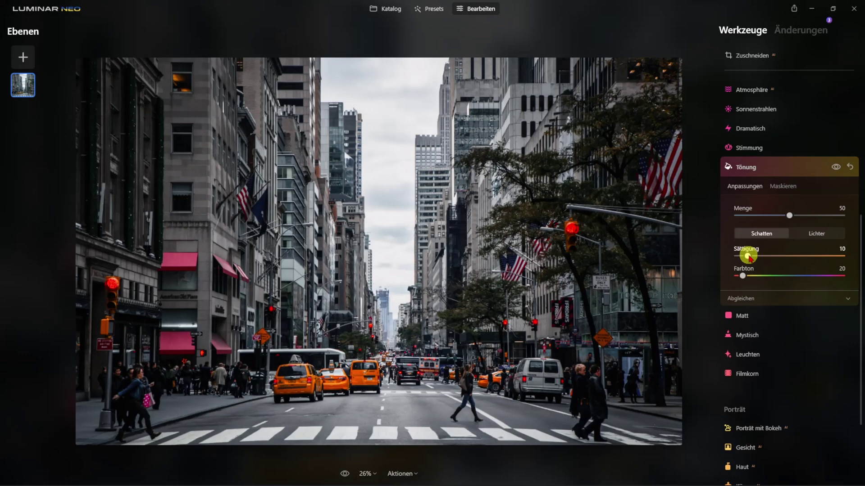
left_click_drag(749, 258, 750, 259)
Tint the Lichter in Tönung with Sättigung 5 and Farbton 35, and close the tool.
left_click(815, 234)
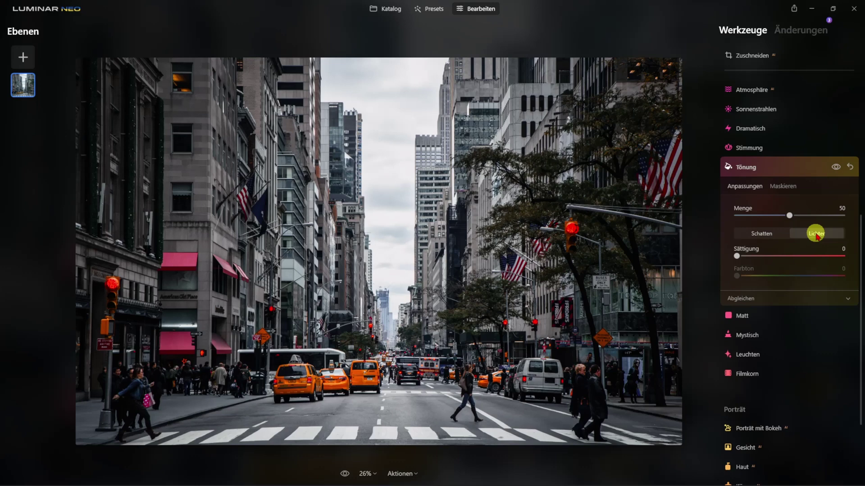
left_click(740, 259)
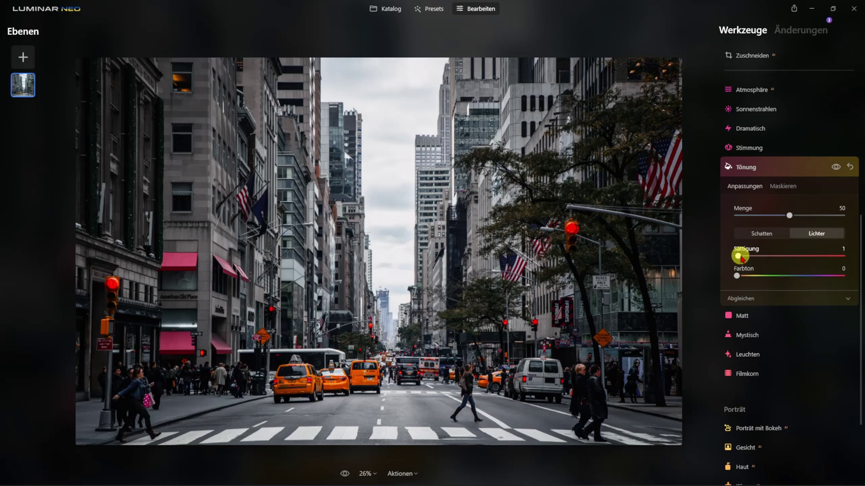
left_click_drag(741, 258, 746, 277)
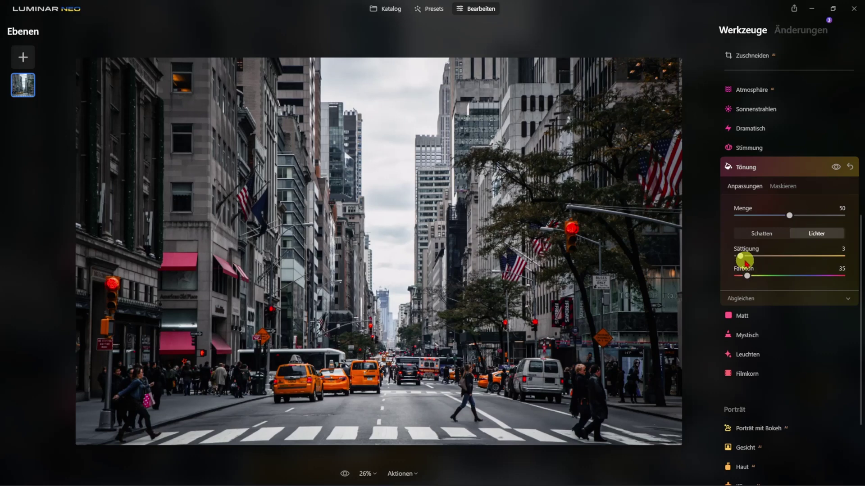
left_click(741, 256)
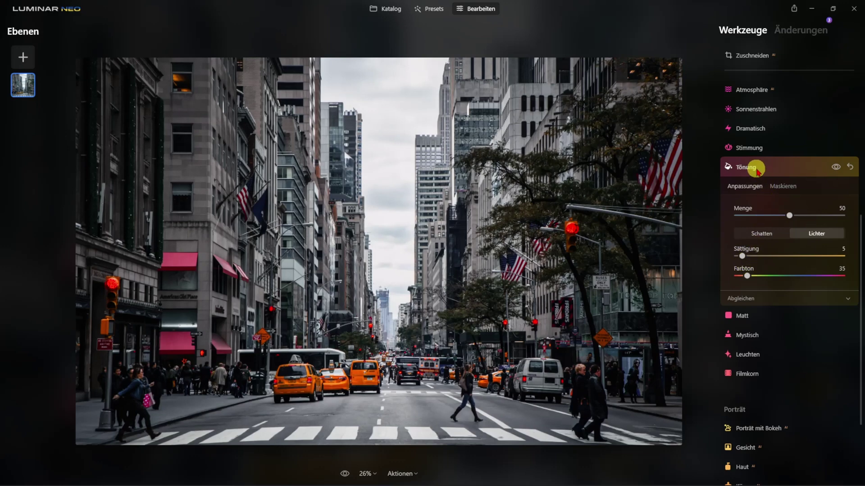
left_click(756, 170)
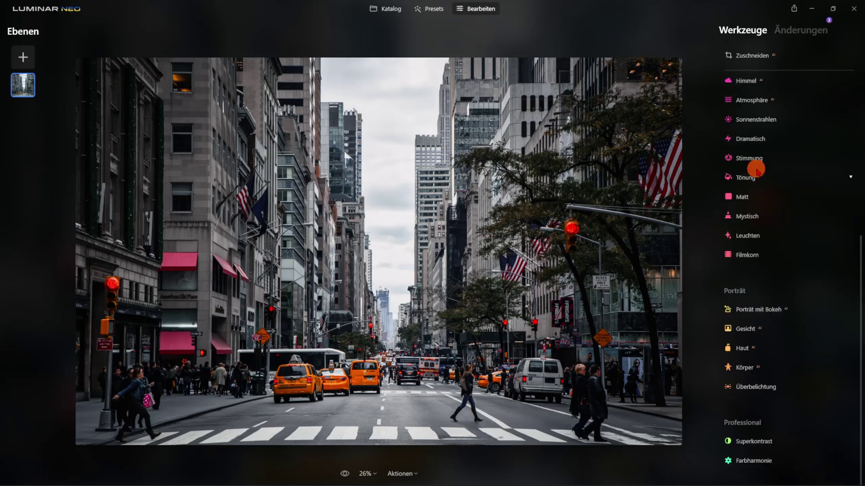
Soften the photo's structure by setting the Menge of the Struktur tool to -10.
scroll(757, 172, "up", 5)
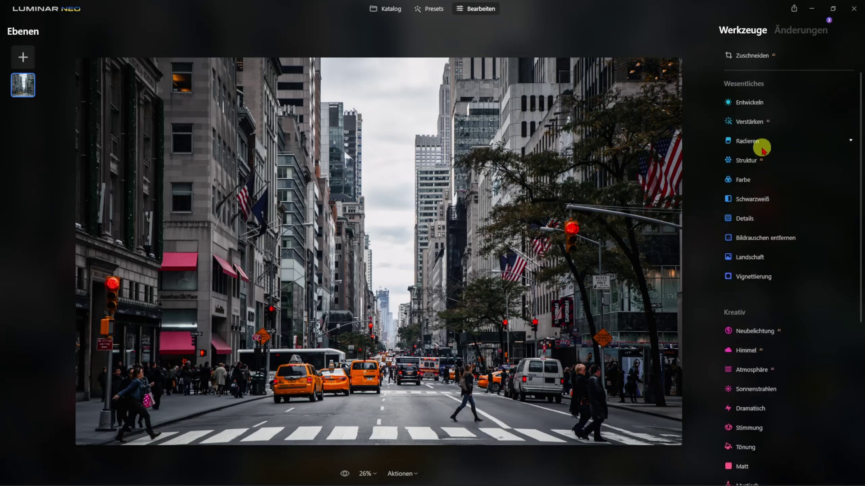
left_click(749, 160)
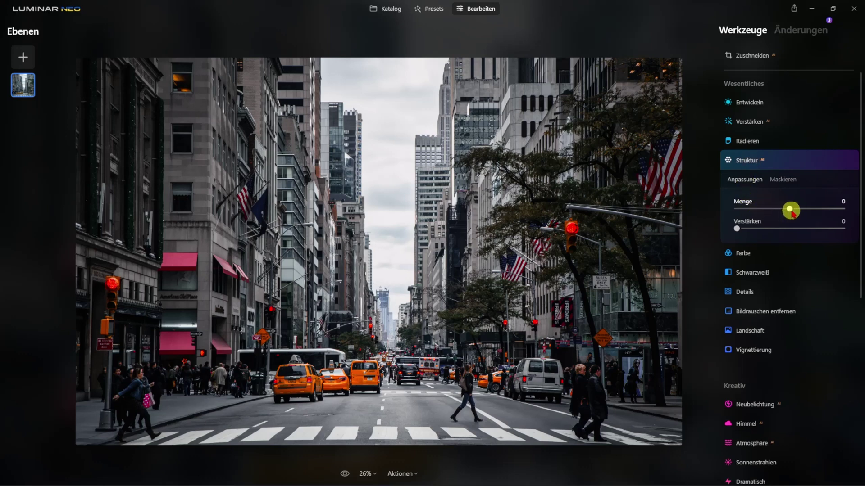
left_click_drag(788, 208, 787, 212)
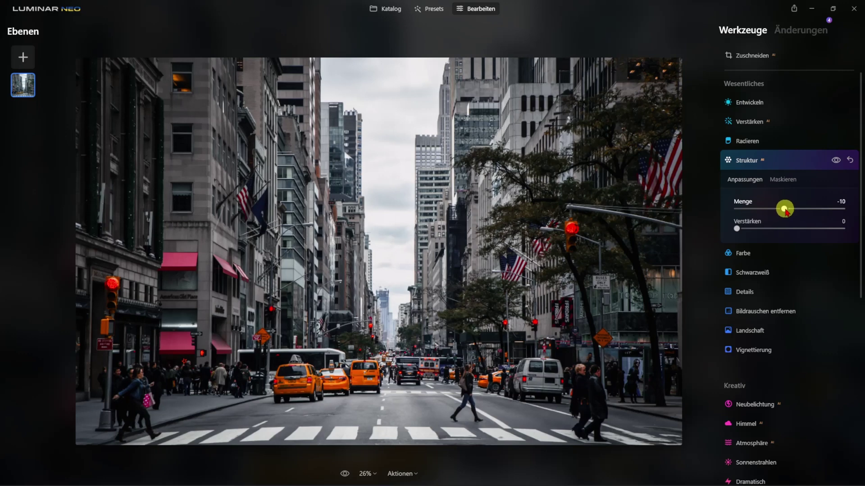
left_click(765, 161)
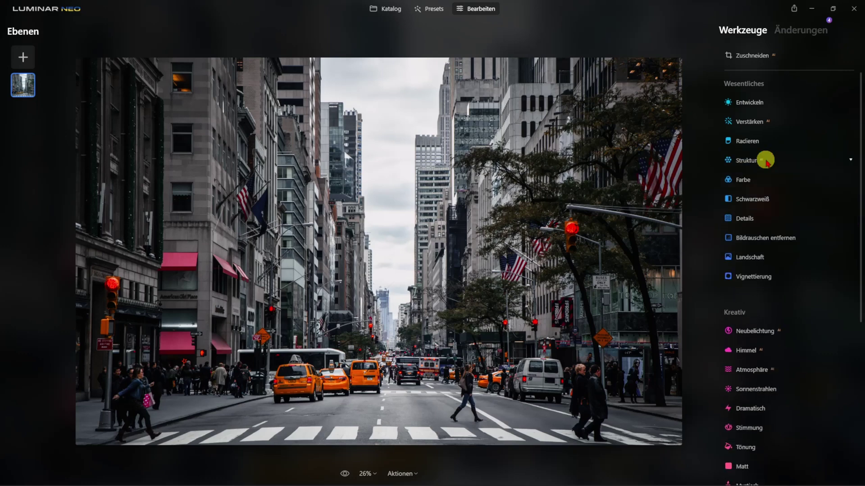
In the Verstärken tool, raise Akzente to about 20 and leave Himmel verstärken at 0.
left_click(751, 122)
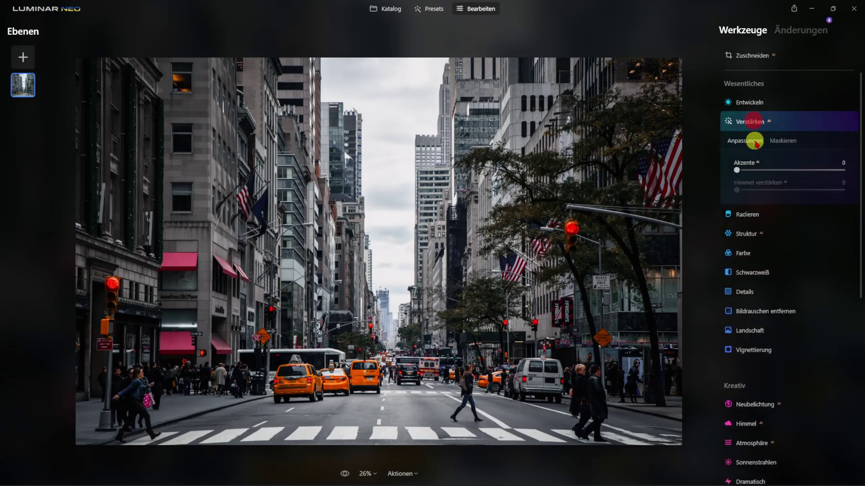
left_click(739, 172)
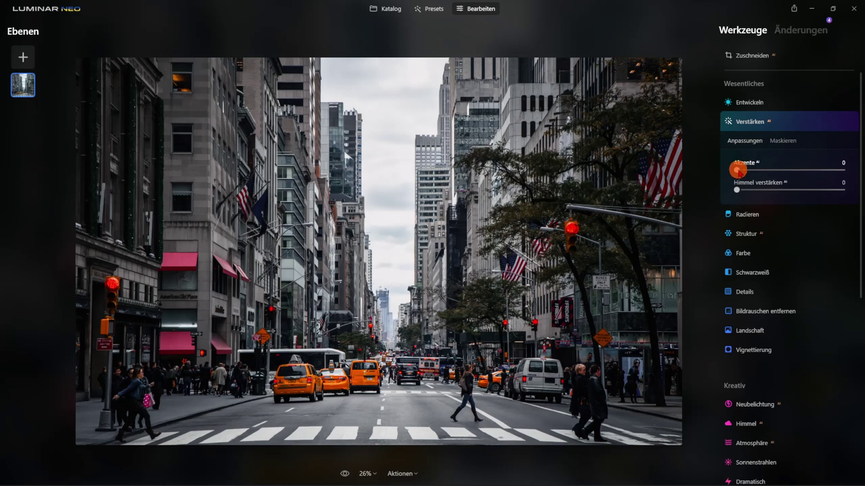
left_click_drag(739, 172, 759, 172)
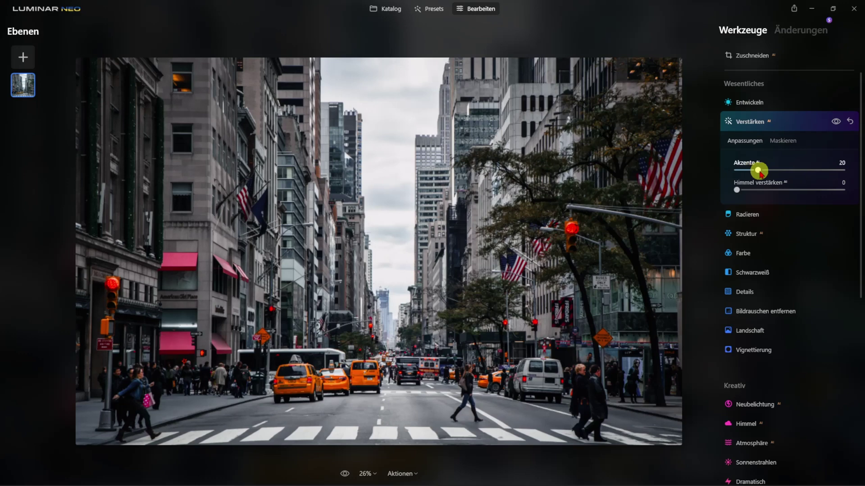
left_click_drag(760, 174, 753, 170)
left_click(745, 127)
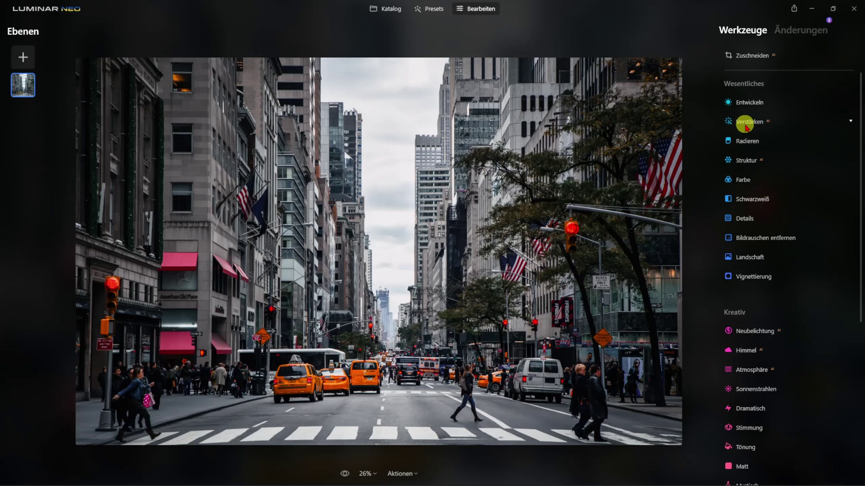
Add a dark vignette with the Vignettierung tool, setting Menge to -45 and Größe to 45.
left_click(742, 277)
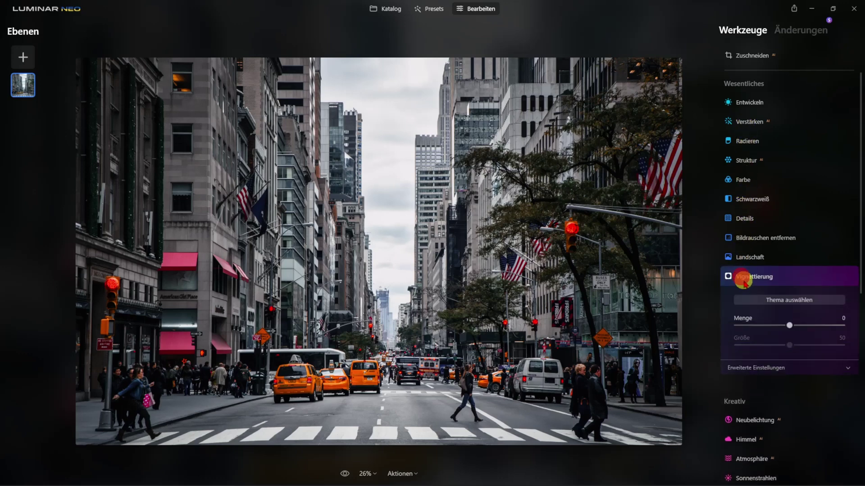
left_click(789, 325)
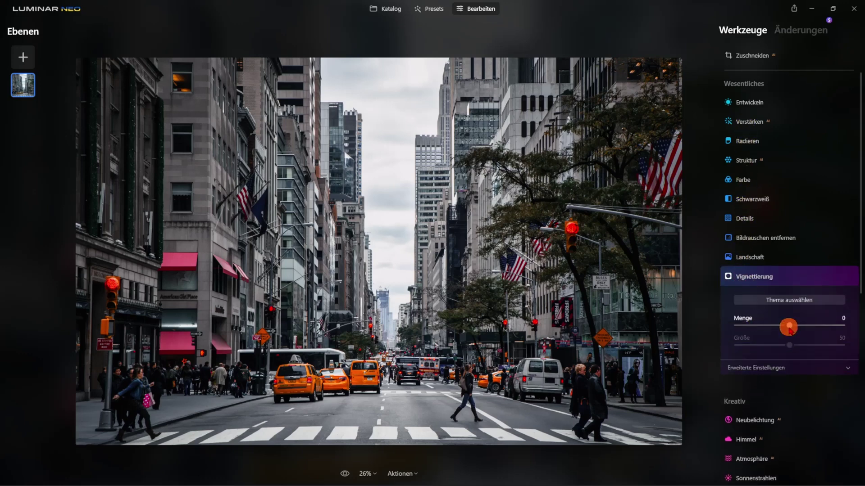
left_click_drag(789, 329, 766, 330)
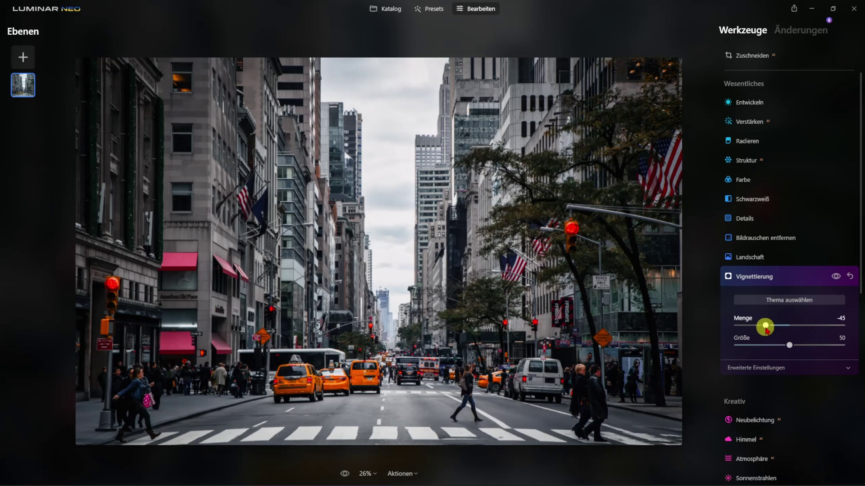
left_click(788, 346)
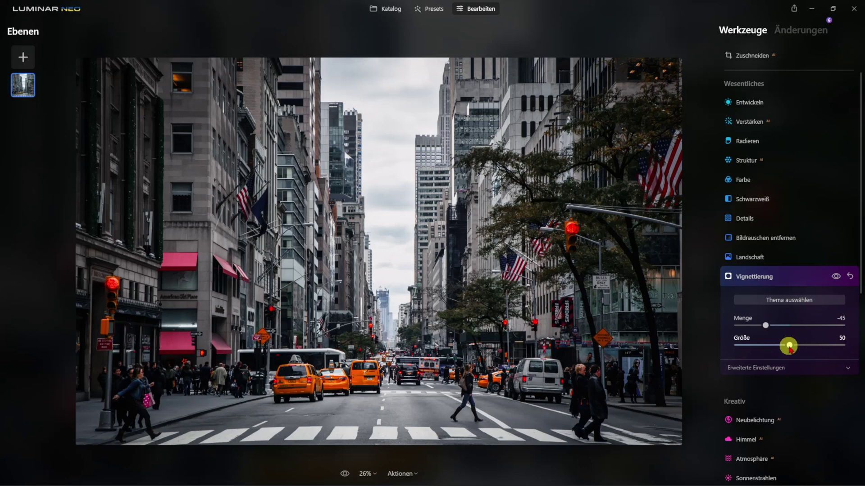
left_click_drag(789, 349, 785, 350)
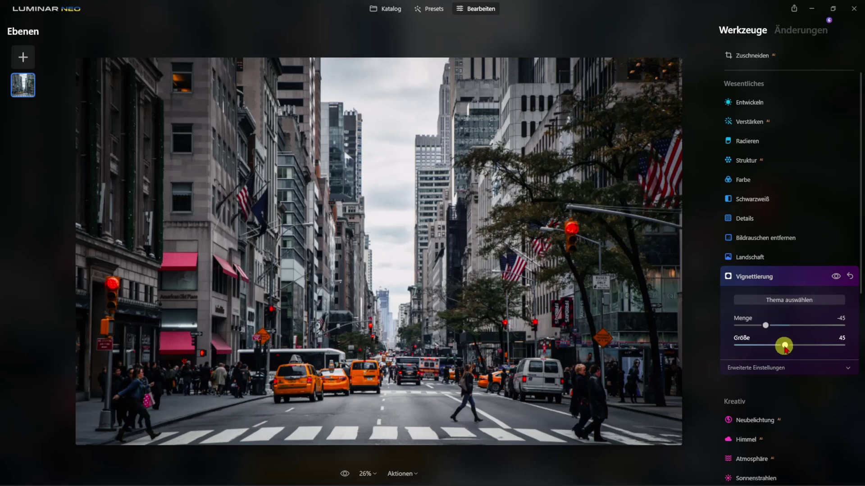
In the vignette's Erweiterte Einstellungen, set Inn. Hell. to 4 and Weiche Kante to 15, and slightly increase Rundheit.
left_click(773, 368)
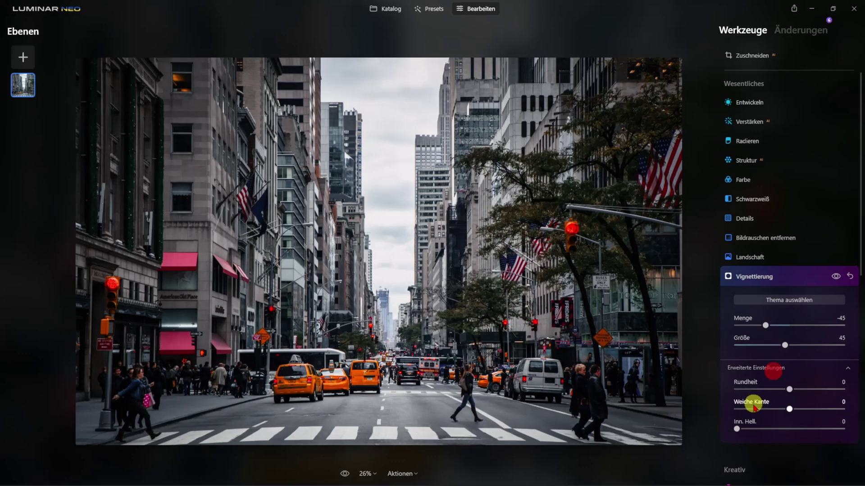
left_click_drag(740, 433, 745, 433)
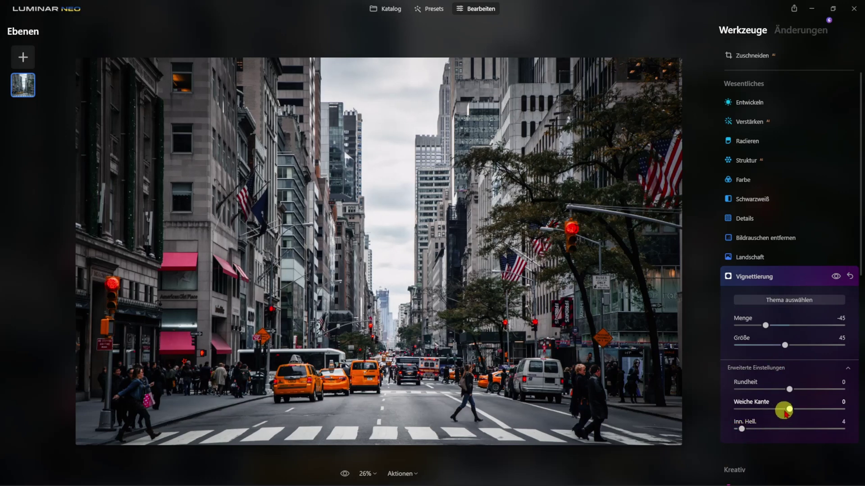
left_click(789, 410)
left_click_drag(790, 411, 798, 411)
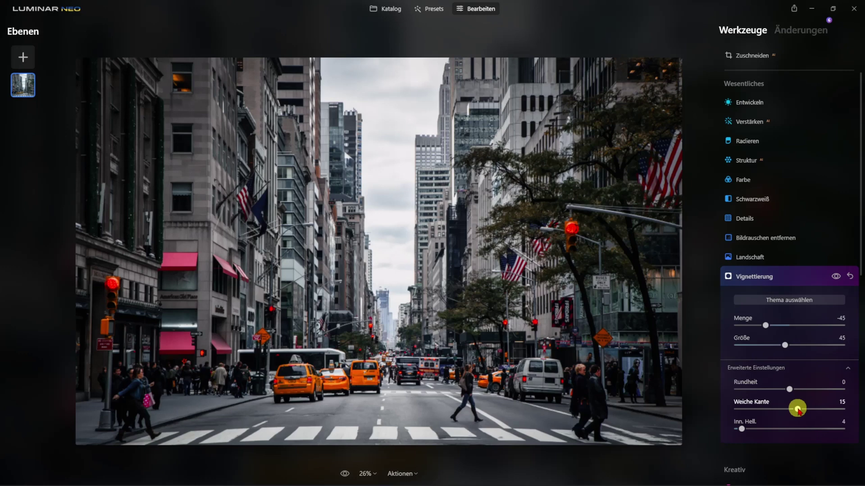
left_click(789, 389)
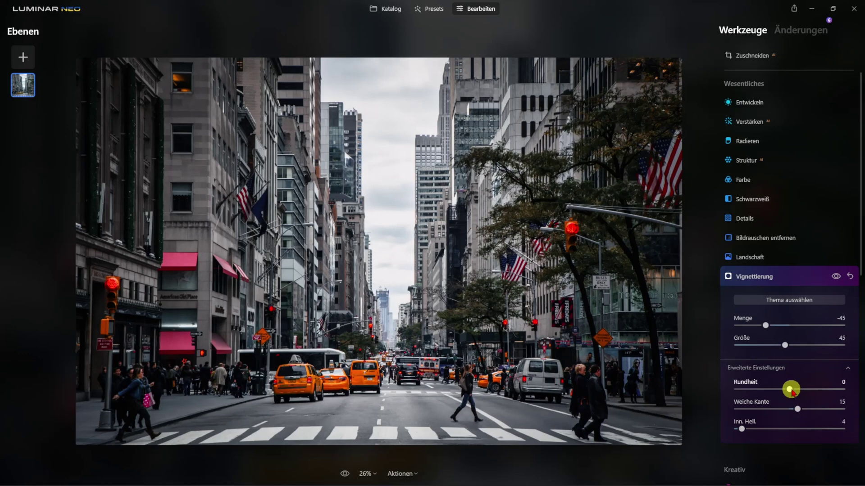
left_click_drag(791, 390, 799, 392)
left_click(756, 280)
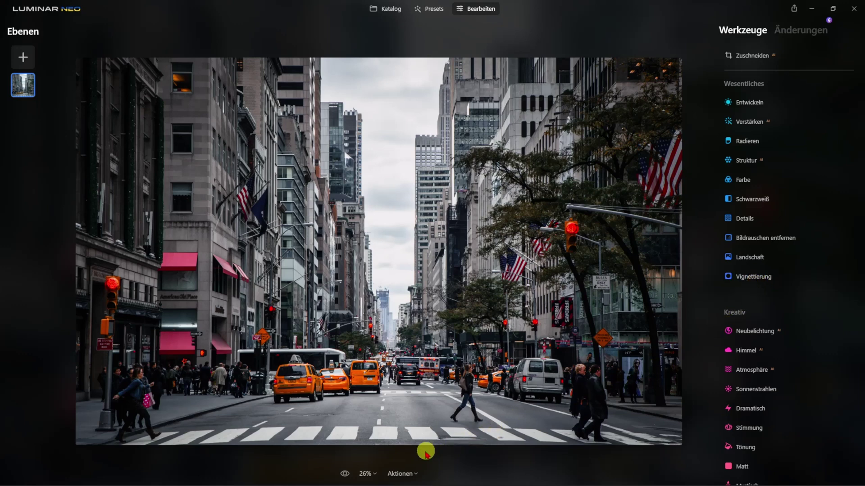
Compare the edit with the original photo, and save the adjustments as a preset named "Luminar Neo IG Brown Presets".
left_click(344, 475)
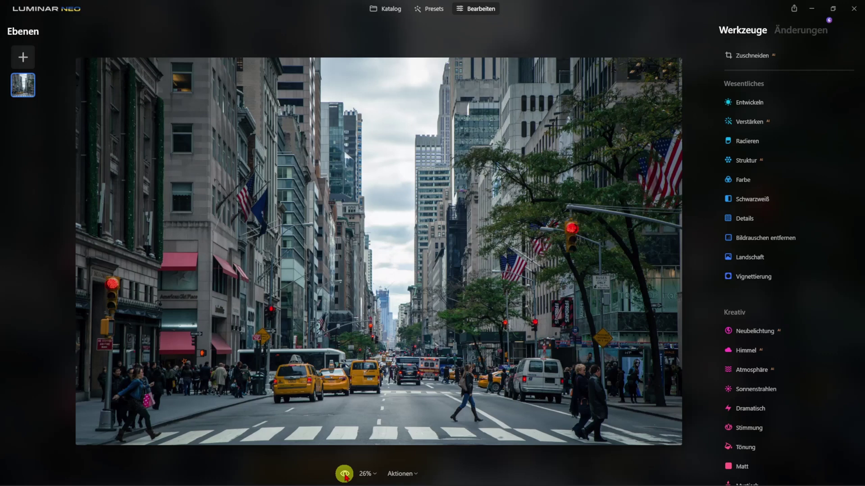
left_click(402, 474)
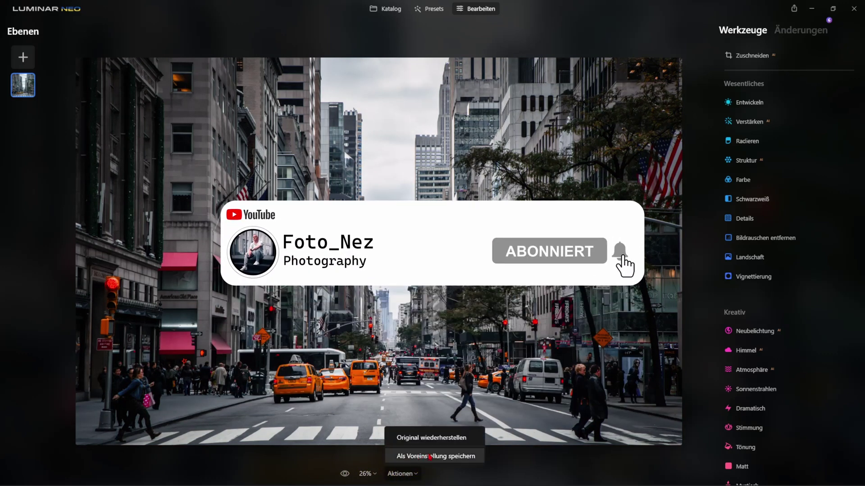
left_click(430, 456)
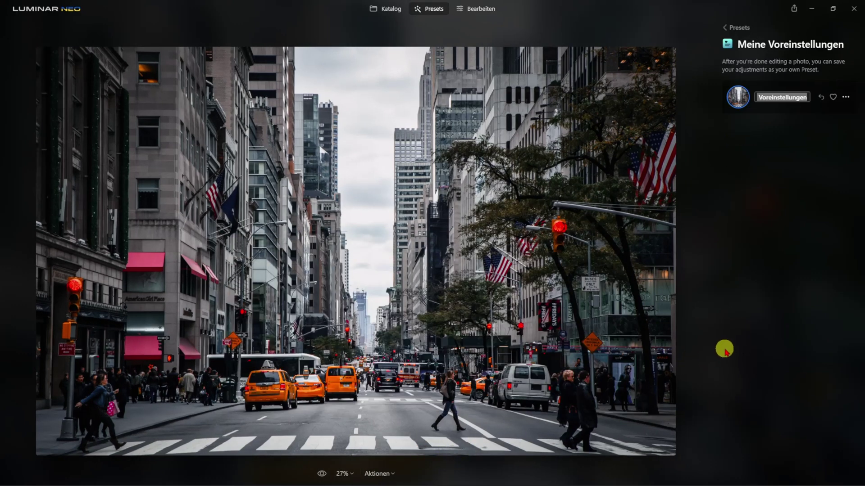
type("IG Brown Presets")
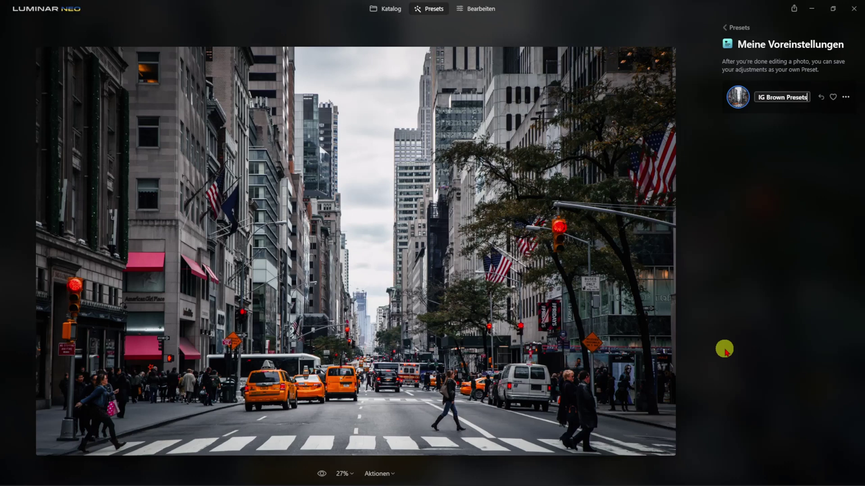
key("Return")
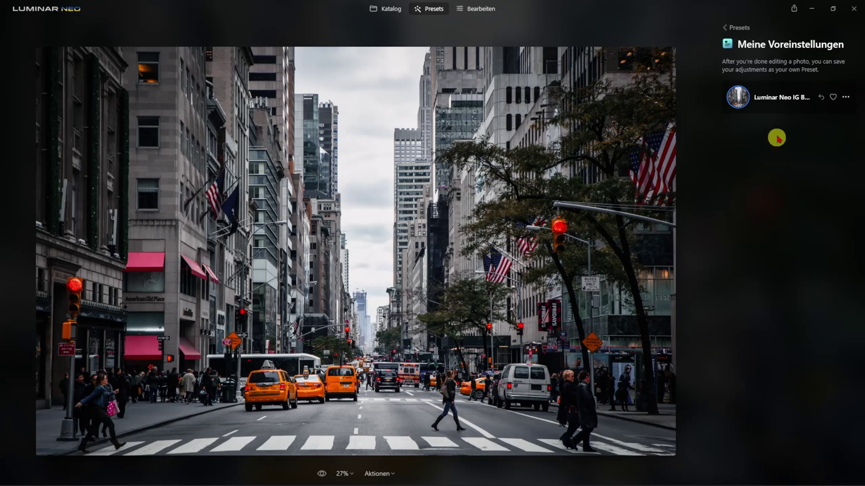
left_click(725, 28)
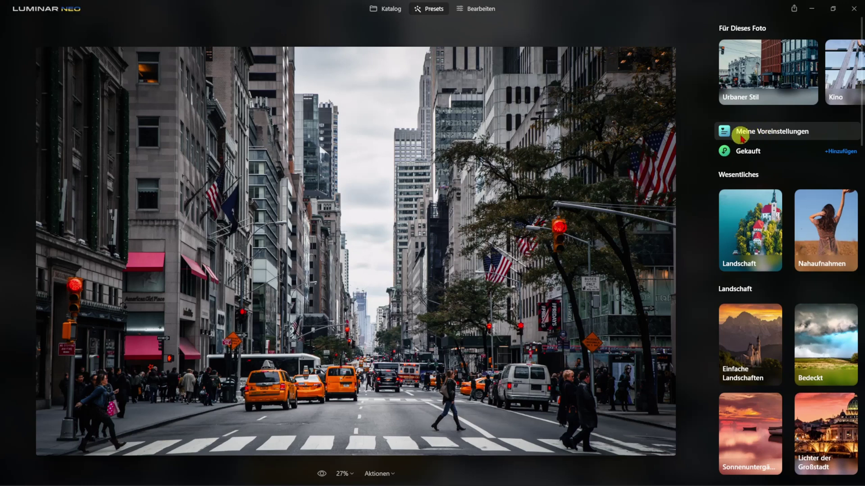
Open the city skyline photo from the BILDER folder and apply the saved Luminar Neo IG Brown preset from Meine Voreinstellungen.
left_click(382, 12)
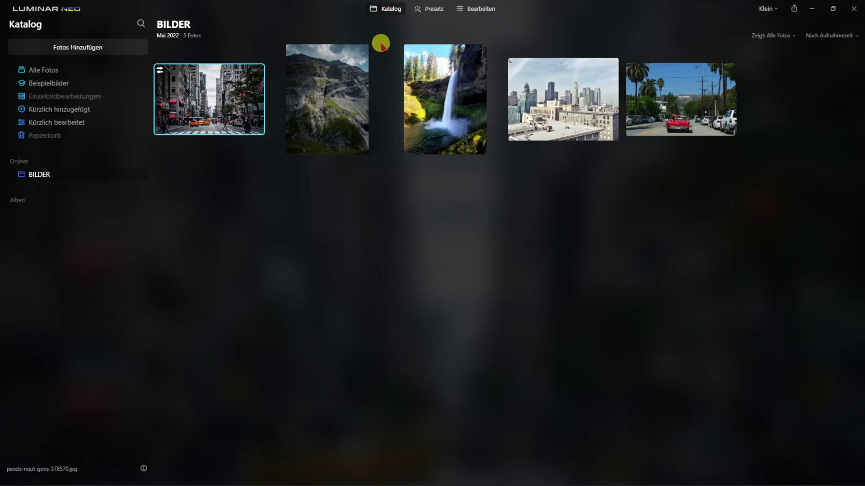
left_click(555, 128)
double_click(555, 126)
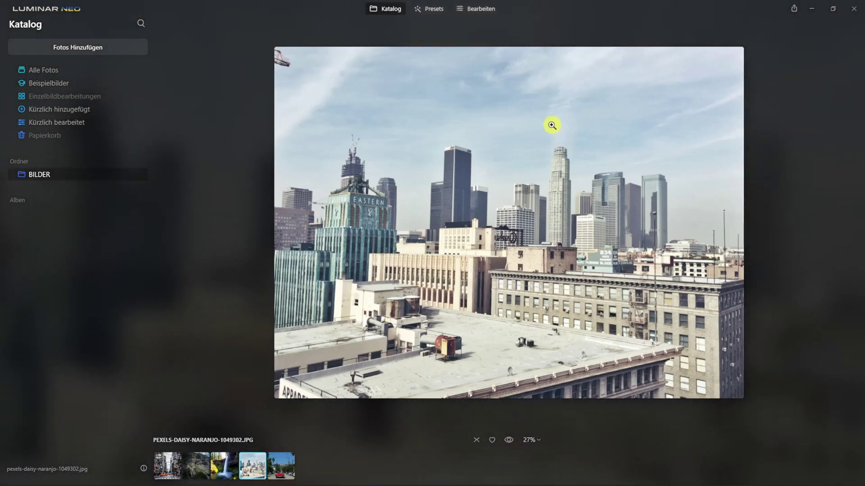
left_click(433, 12)
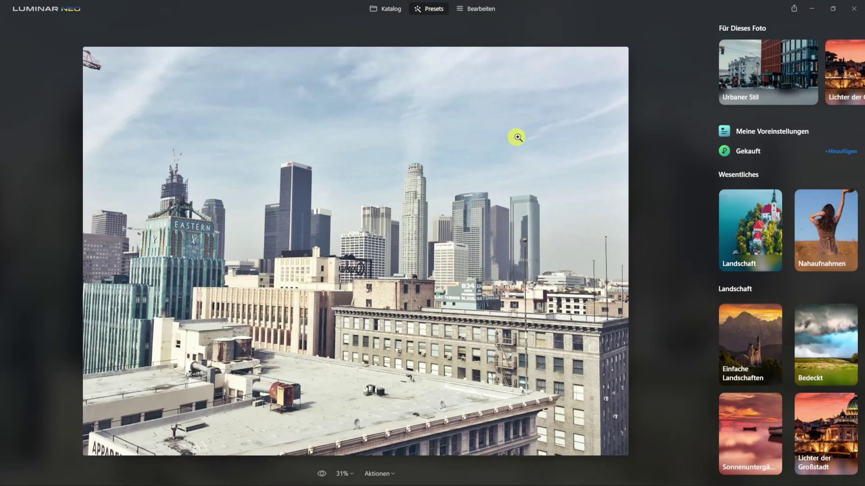
left_click(744, 131)
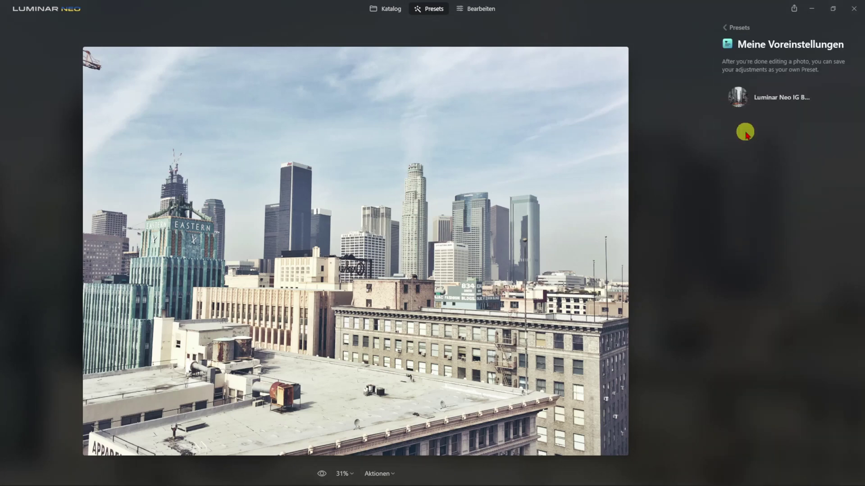
left_click(758, 98)
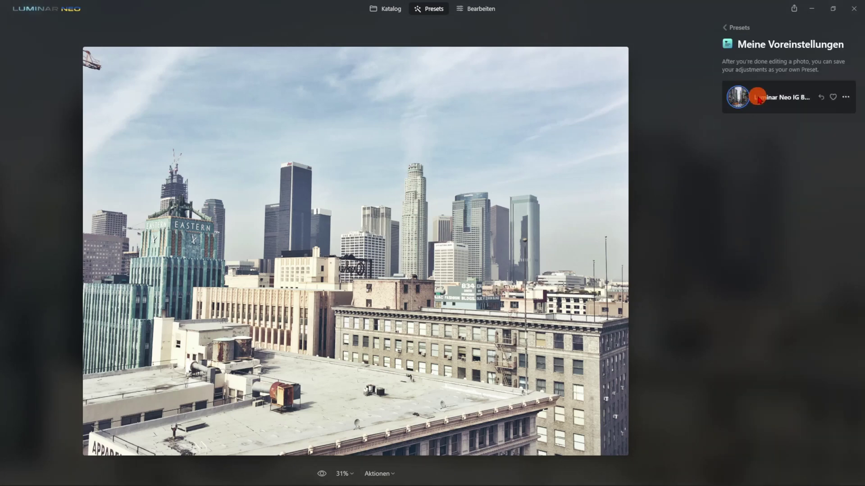